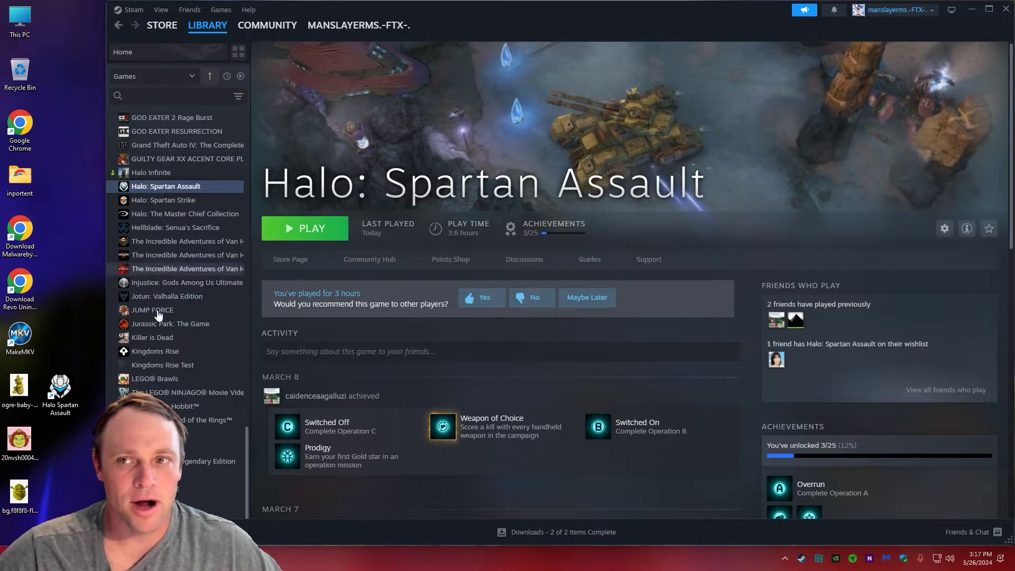
Try to launch Halo: Spartan Assault, and close the game through Task Manager on Desktop 2 before returning to Desktop 1
{"action": "left_click", "coordinate": [312, 230]}
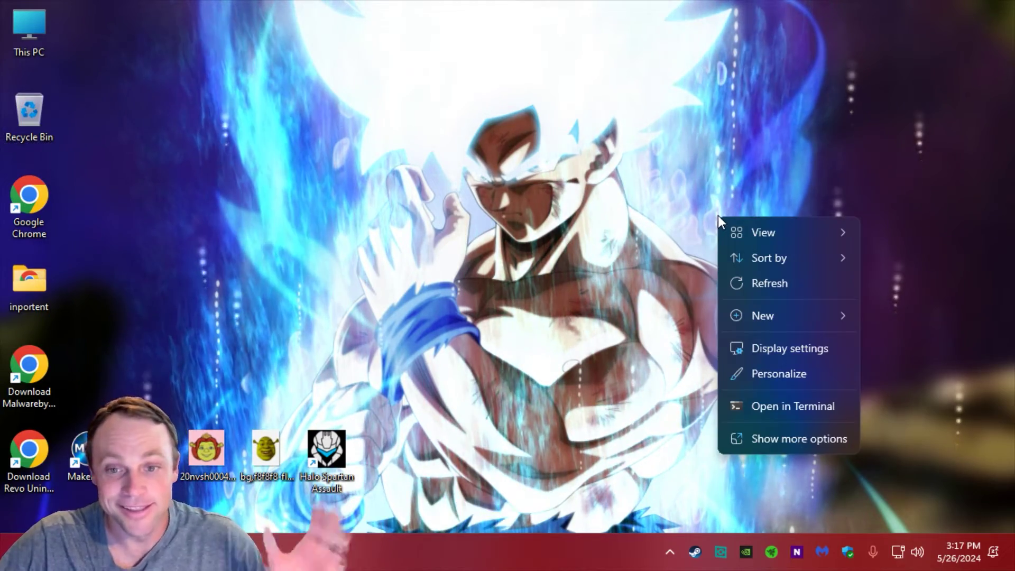
{"action": "key", "text": "Escape"}
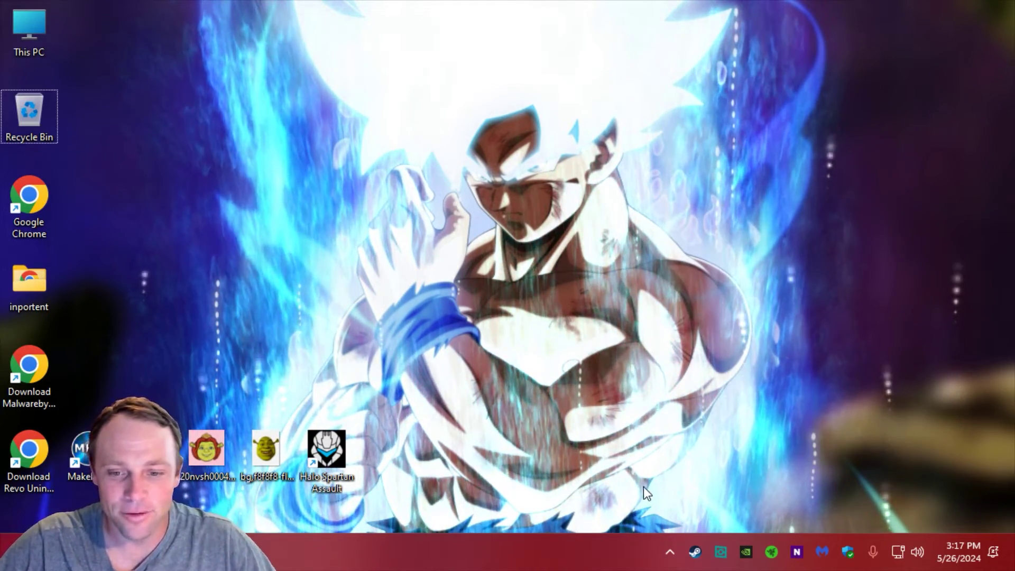
{"action": "right_click", "coordinate": [624, 540]}
{"action": "left_click", "coordinate": [689, 493]}
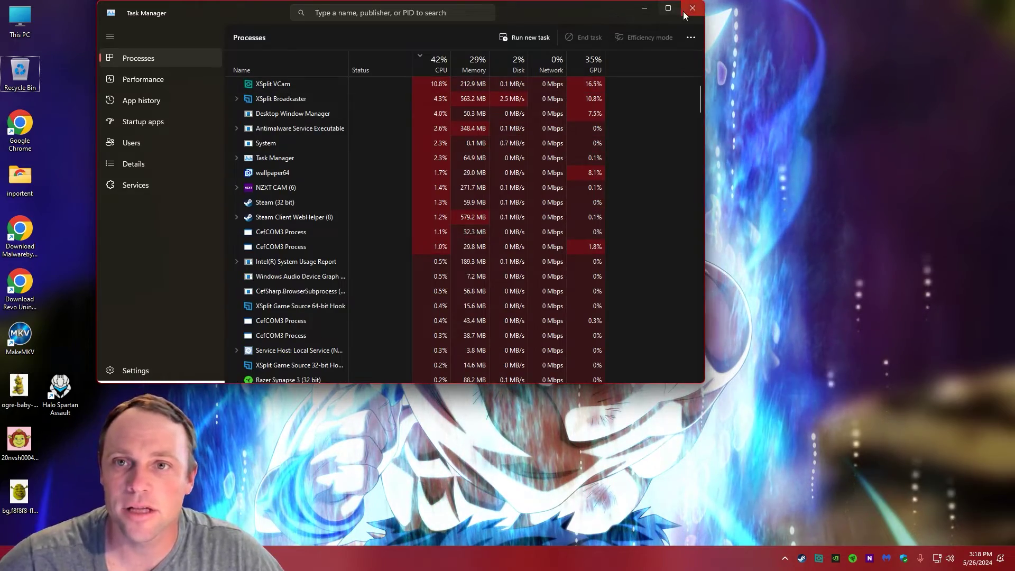
{"action": "key", "text": "super+Tab"}
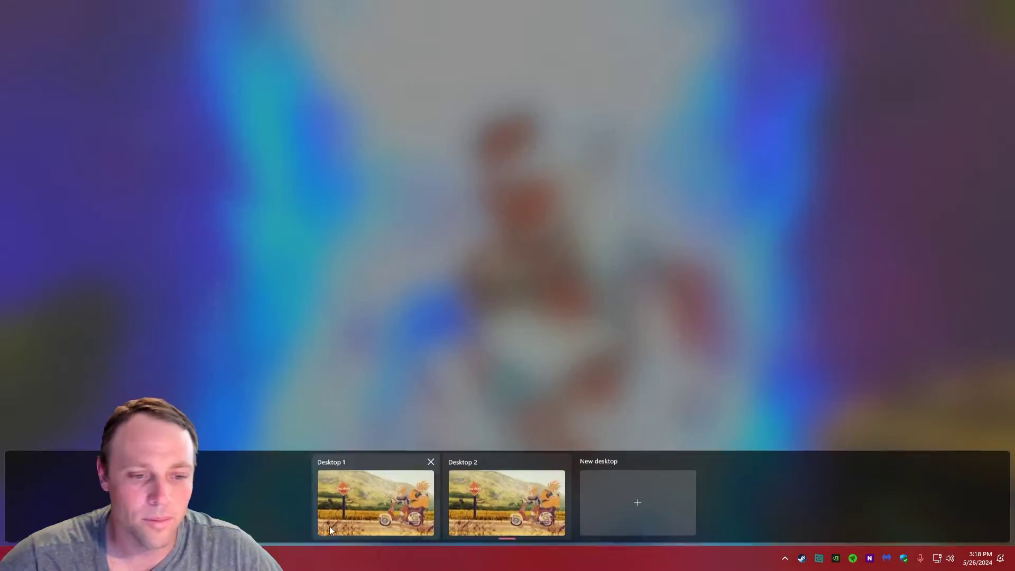
{"action": "left_click", "coordinate": [361, 491]}
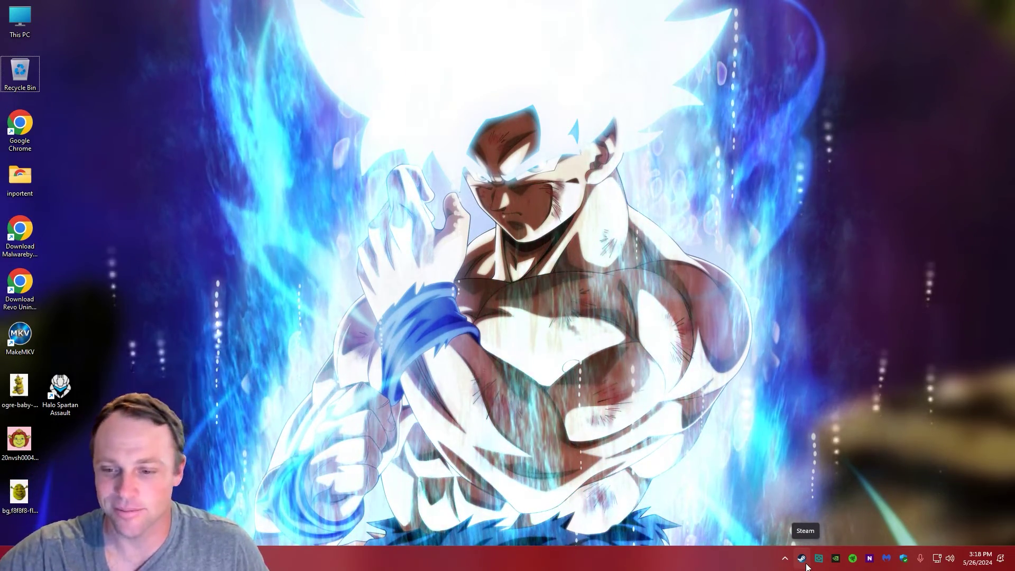
Reopen the Steam window and switch Steam to offline mode
{"action": "right_click", "coordinate": [804, 564]}
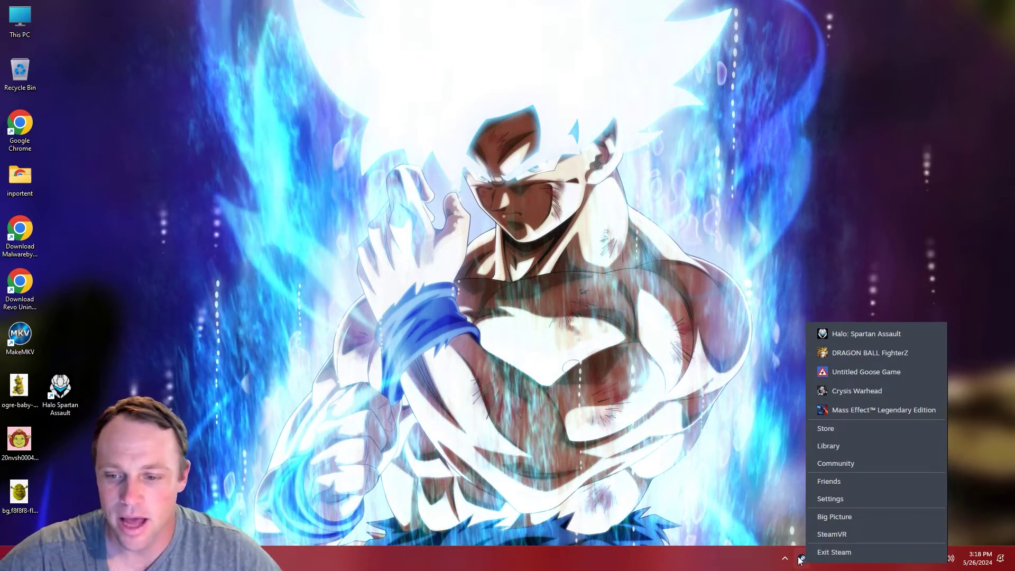
{"action": "double_click", "coordinate": [800, 560]}
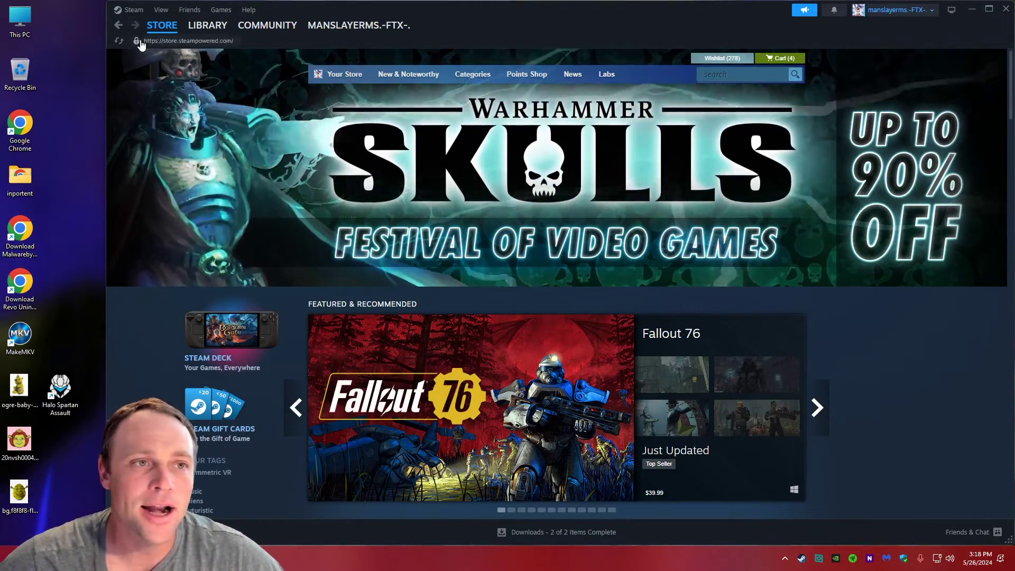
{"action": "left_click", "coordinate": [134, 10]}
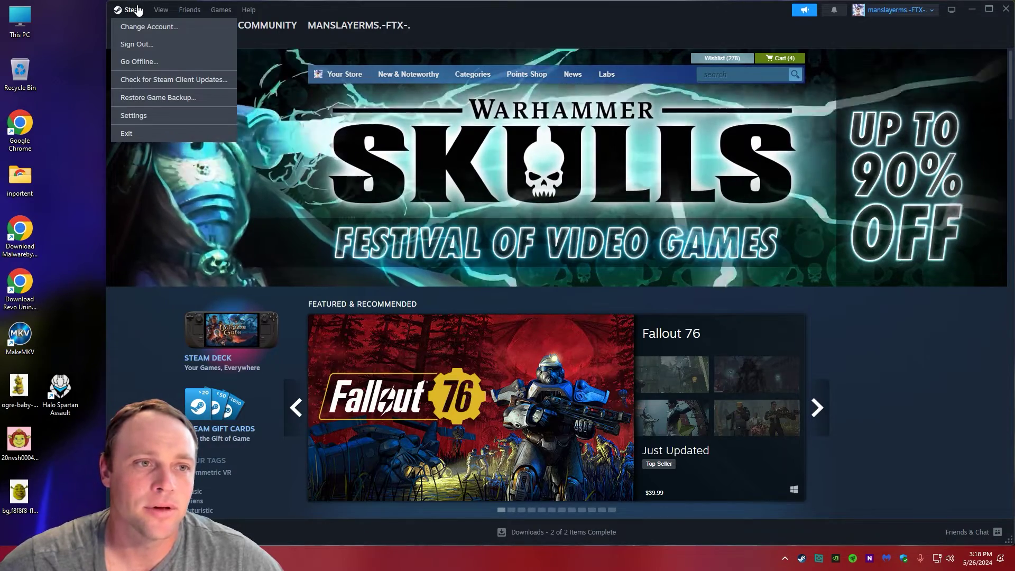
{"action": "left_click", "coordinate": [138, 61]}
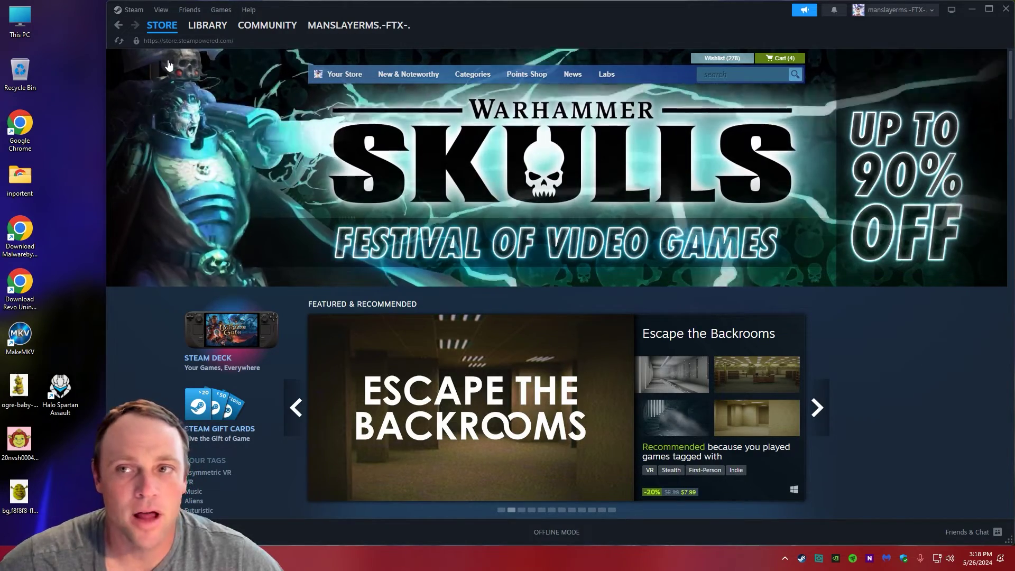
{"action": "left_click", "coordinate": [133, 10]}
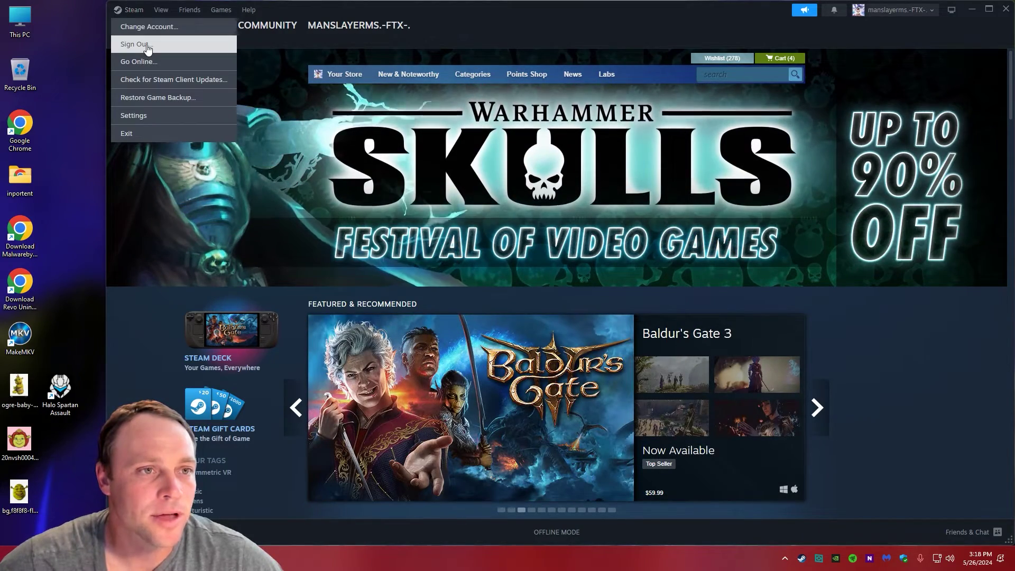
{"action": "left_click", "coordinate": [74, 60]}
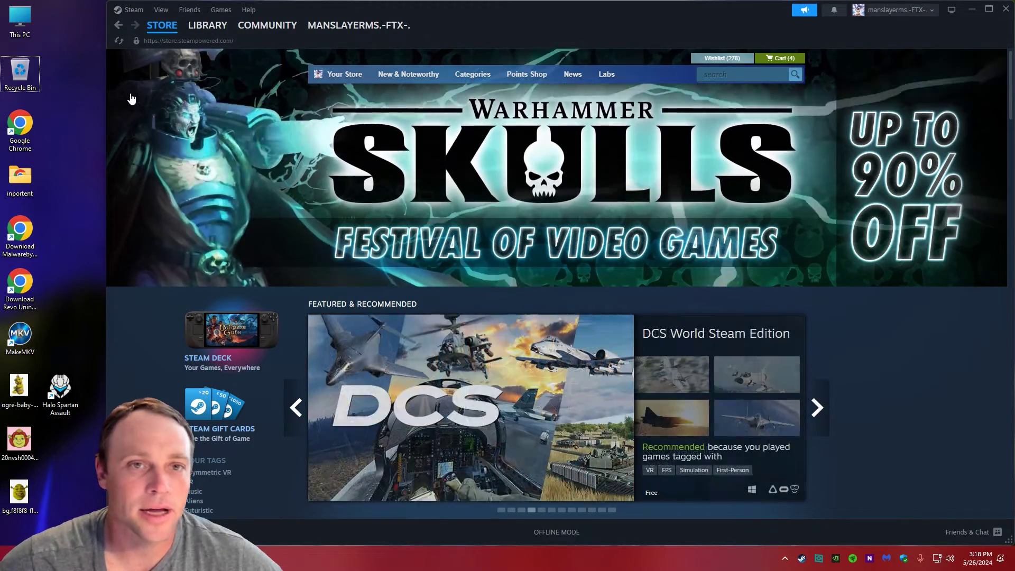
Run Halo: Spartan Assault from the library in offline mode, and open Task Manager on Desktop 2
{"action": "left_click", "coordinate": [207, 26]}
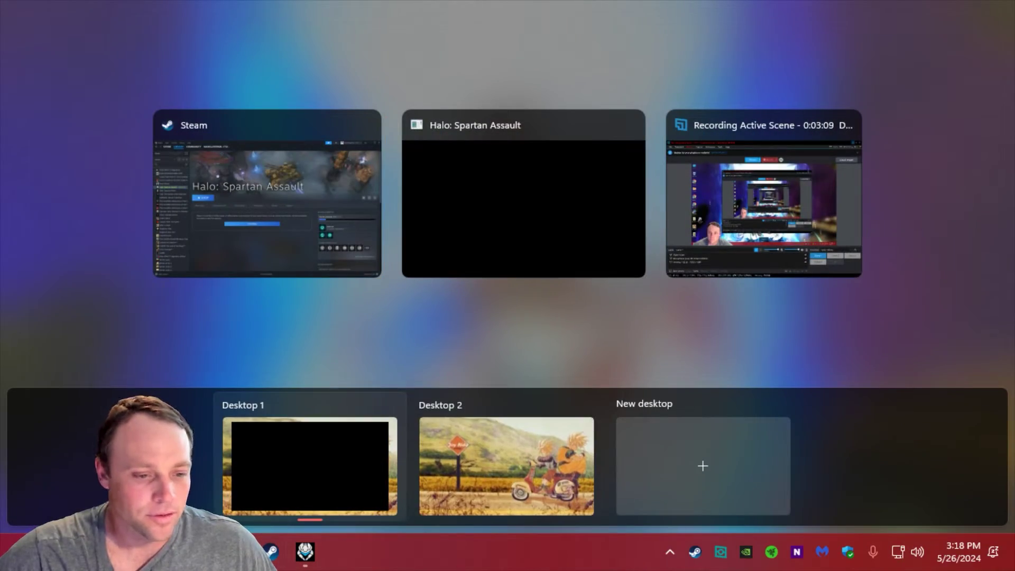
{"action": "left_click", "coordinate": [518, 461]}
{"action": "right_click", "coordinate": [582, 553]}
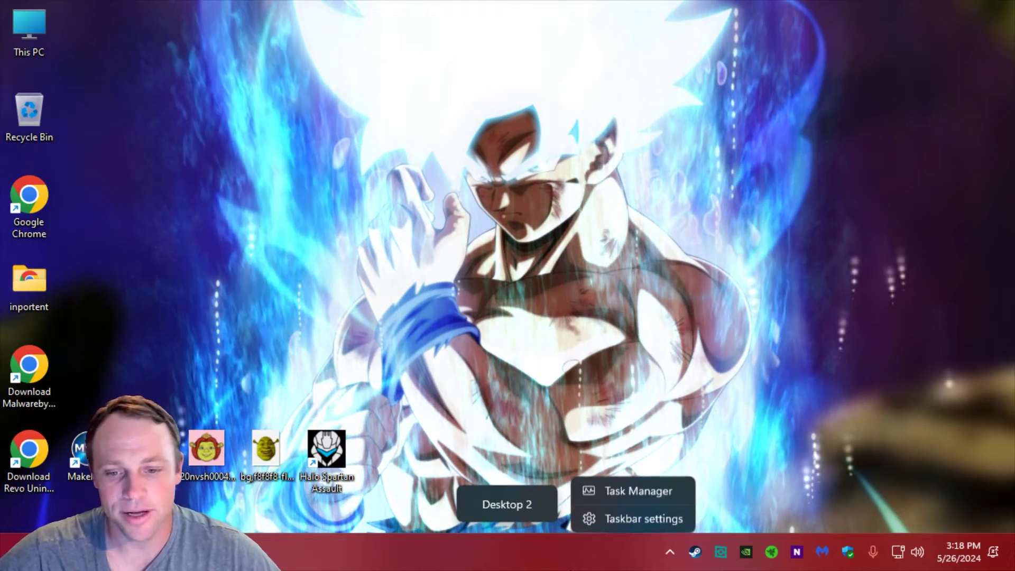
{"action": "left_click", "coordinate": [656, 469]}
{"action": "right_click", "coordinate": [598, 550]}
{"action": "left_click", "coordinate": [648, 491]}
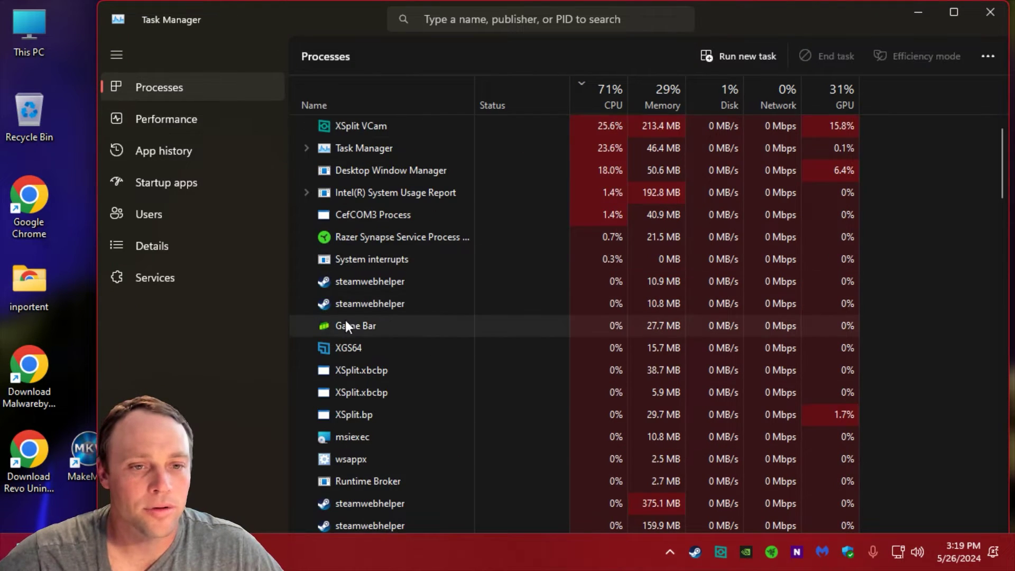
Sort the processes by name, end the Halo: Spartan Assault task, and return to Desktop 1
{"action": "left_click", "coordinate": [345, 99]}
{"action": "right_click", "coordinate": [433, 158]}
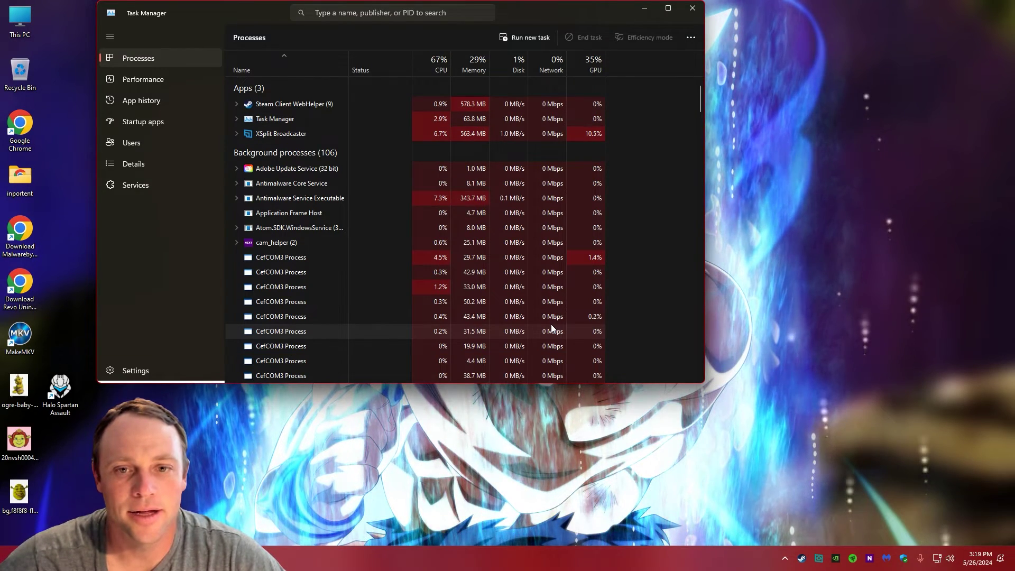
{"action": "left_click", "coordinate": [693, 8]}
{"action": "key", "text": "super+Tab"}
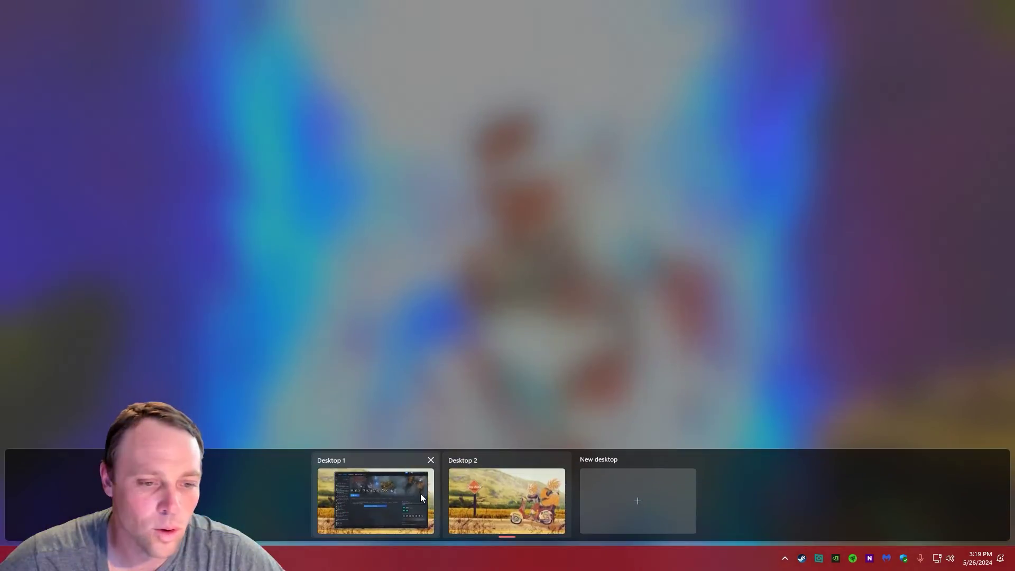
{"action": "left_click", "coordinate": [421, 492]}
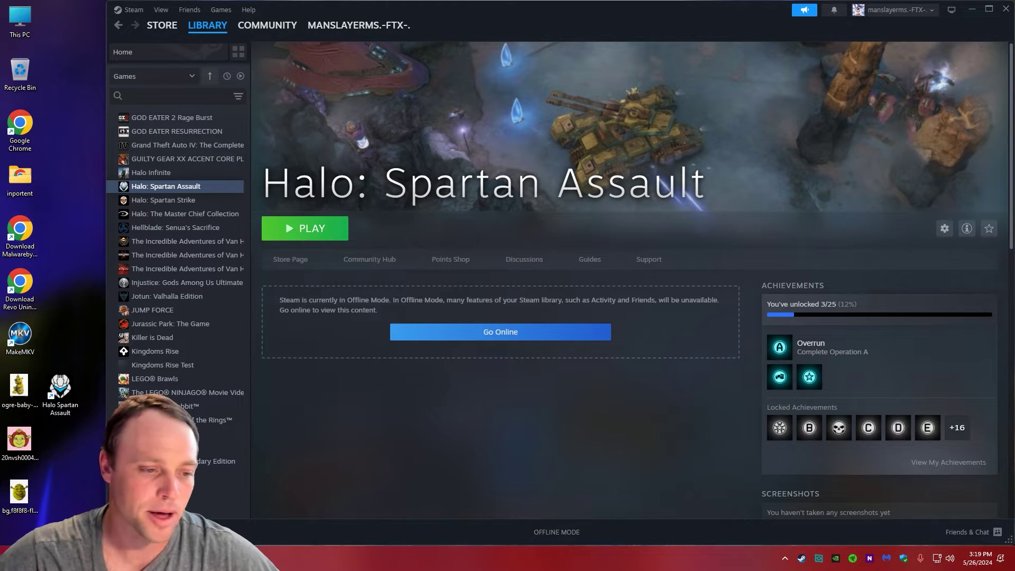
Open Revo Uninstaller and move its window so the whole application list is accessible
{"action": "key", "text": "super"}
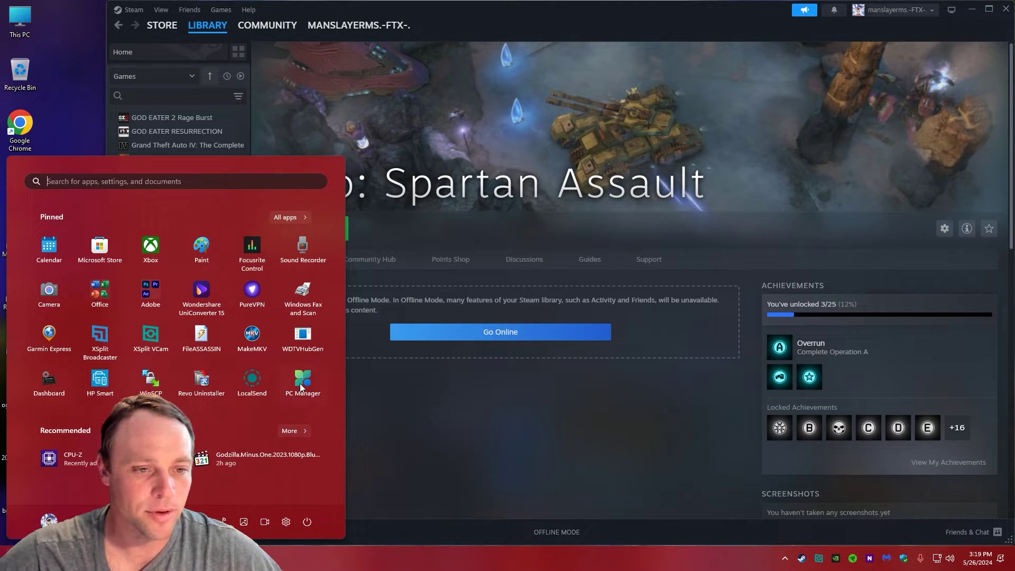
{"action": "key", "text": "super"}
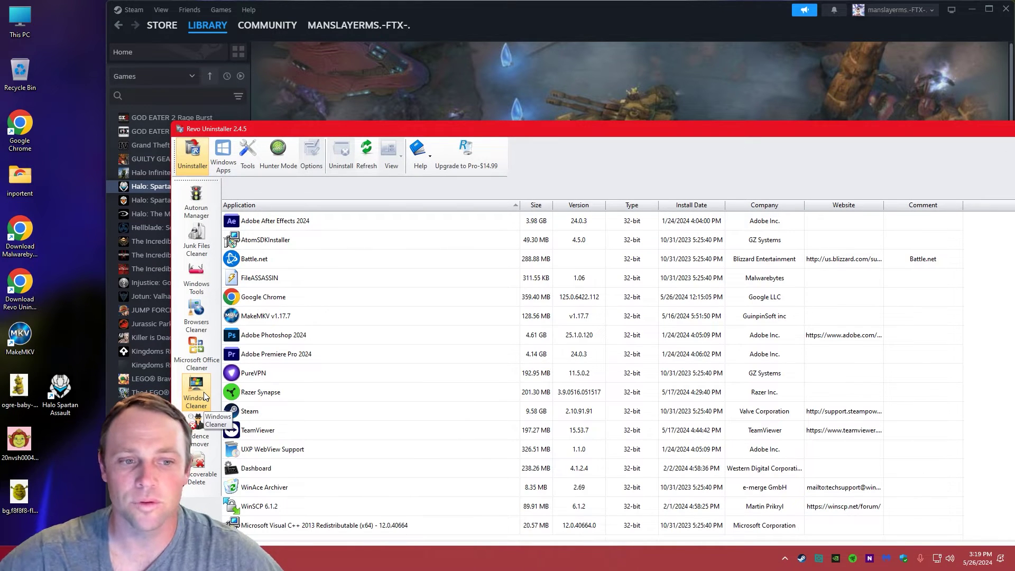
{"action": "left_click_drag", "start_coordinate": [566, 128], "coordinate": [376, 55]}
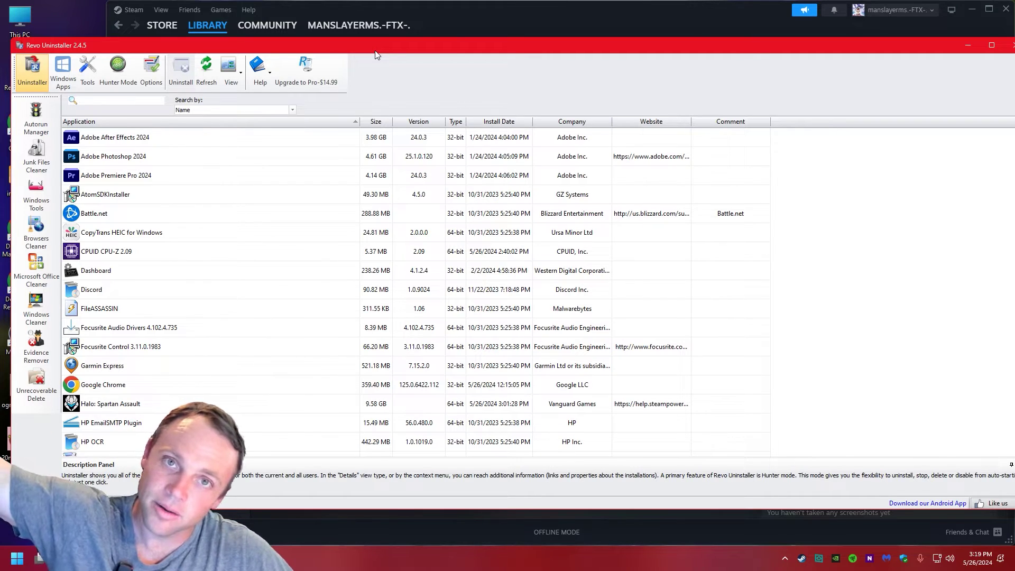
Uninstall Halo: Spartan Assault, continuing despite Wallpaper Engine sharing its install location and without making a system restore point
{"action": "scroll", "coordinate": [251, 255], "scroll_direction": "down", "scroll_amount": 3}
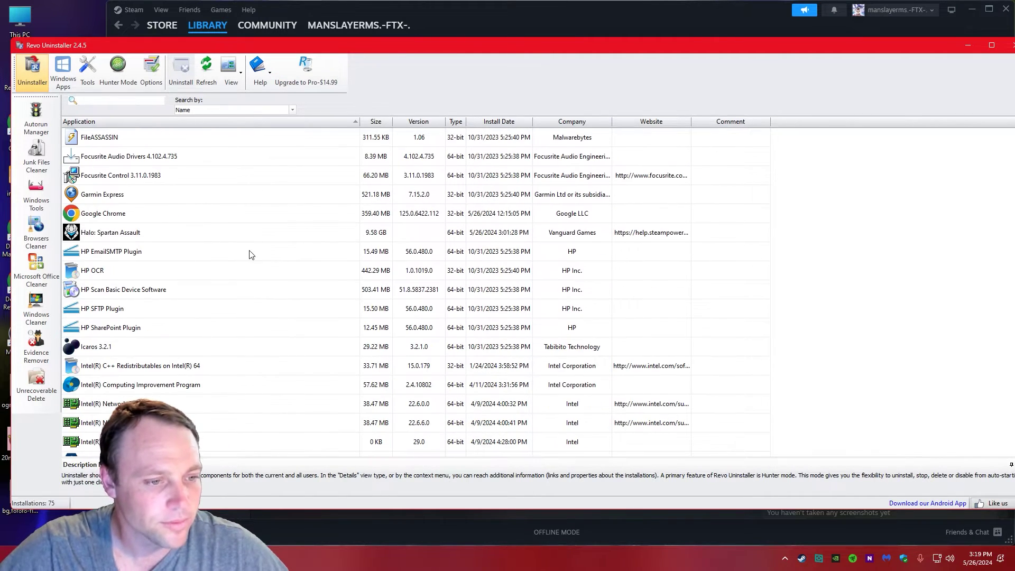
{"action": "scroll", "coordinate": [251, 254], "scroll_direction": "up", "scroll_amount": 1}
{"action": "left_click", "coordinate": [120, 297]}
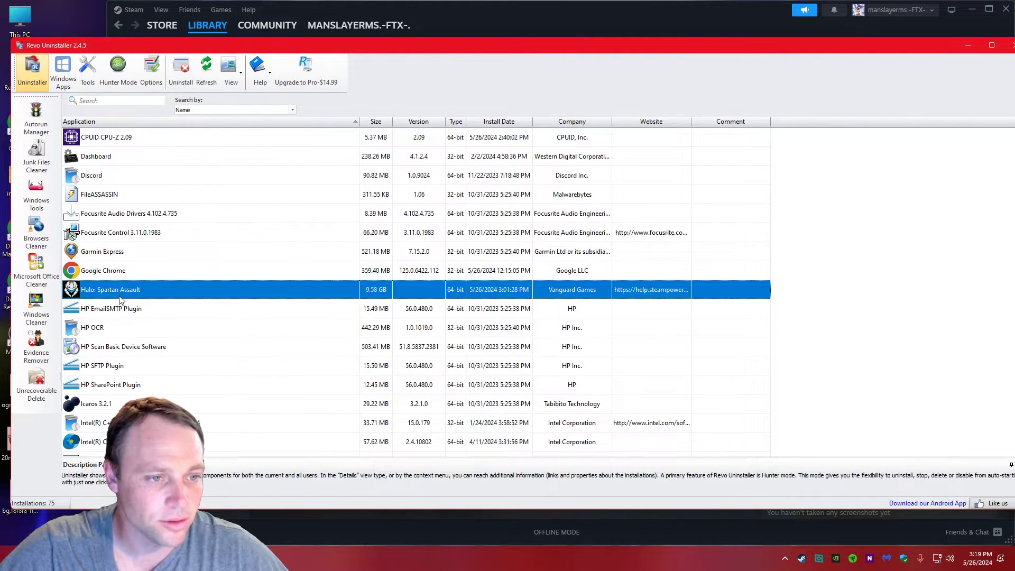
{"action": "right_click", "coordinate": [198, 284]}
{"action": "left_click", "coordinate": [222, 290]}
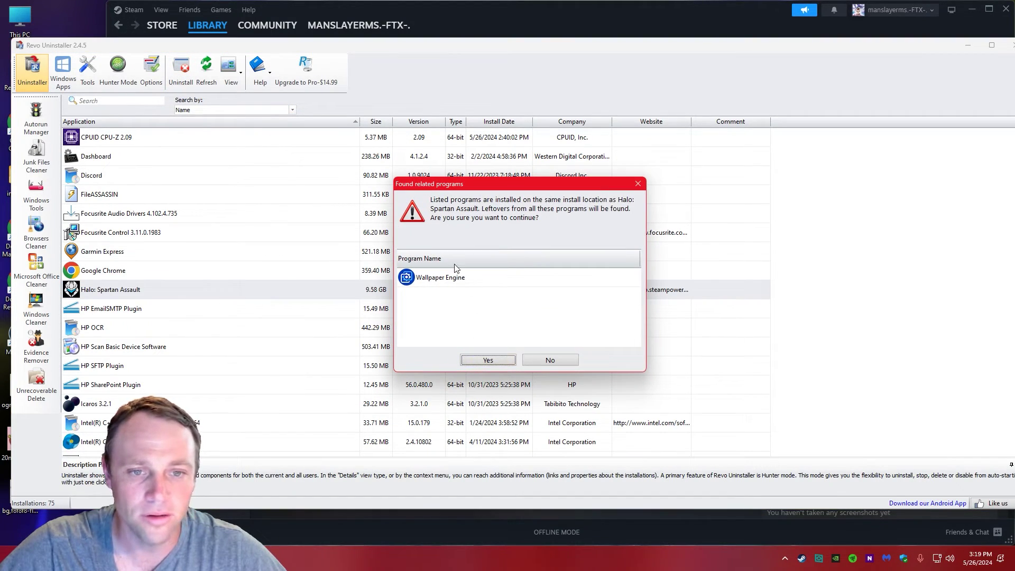
{"action": "left_click", "coordinate": [496, 361]}
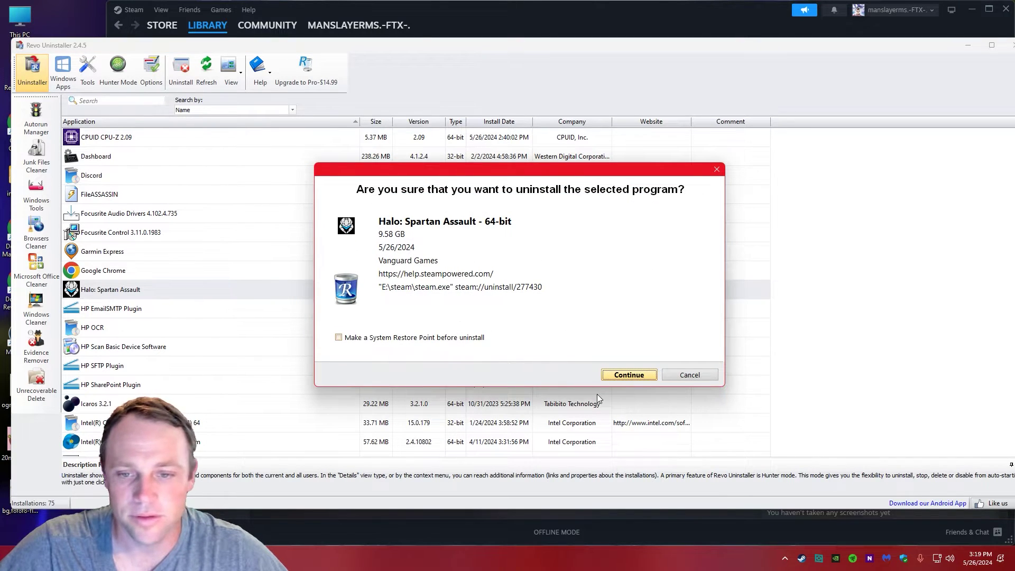
{"action": "left_click", "coordinate": [627, 376]}
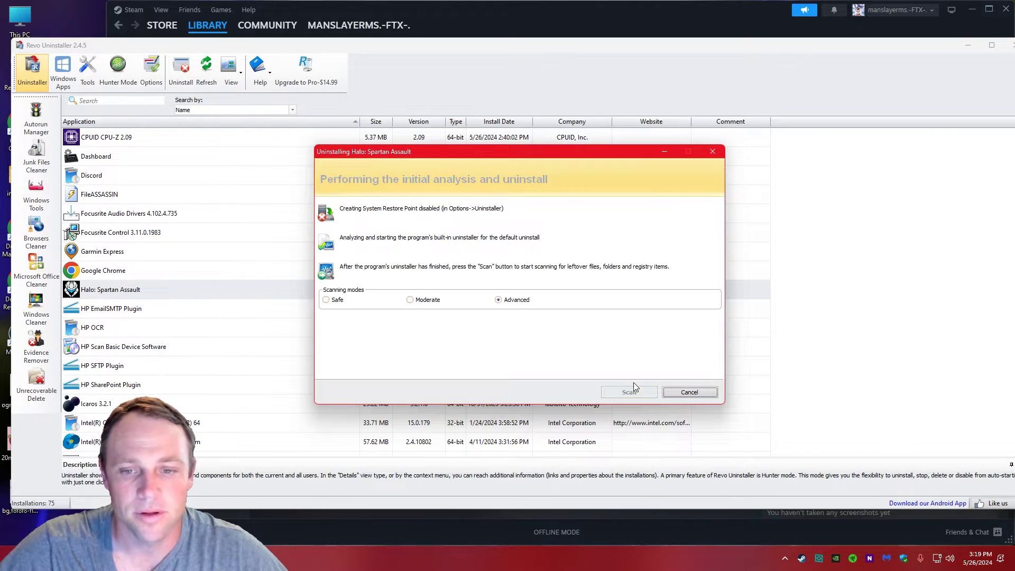
{"action": "left_click", "coordinate": [484, 332]}
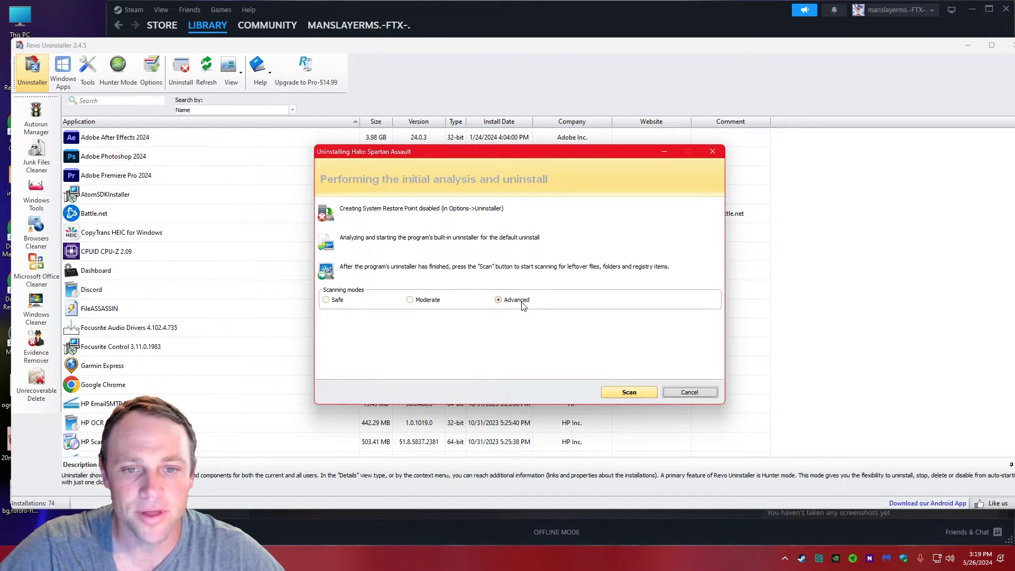
Scan for leftovers in Advanced mode, delete all leftover registry items of Halo: Spartan Assault, and close Revo Uninstaller
{"action": "left_click", "coordinate": [608, 393]}
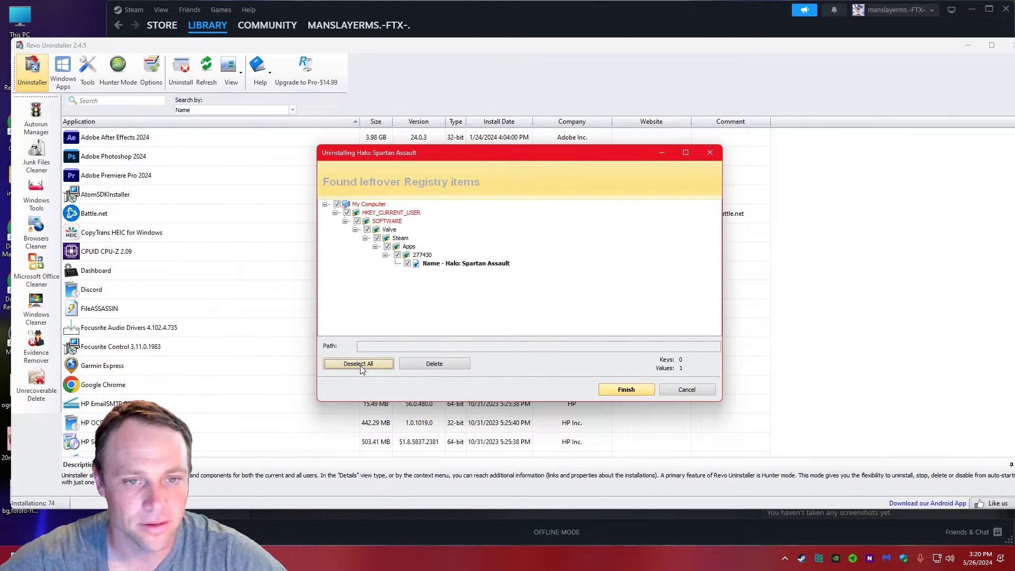
{"action": "left_click", "coordinate": [442, 365]}
{"action": "left_click", "coordinate": [550, 299]}
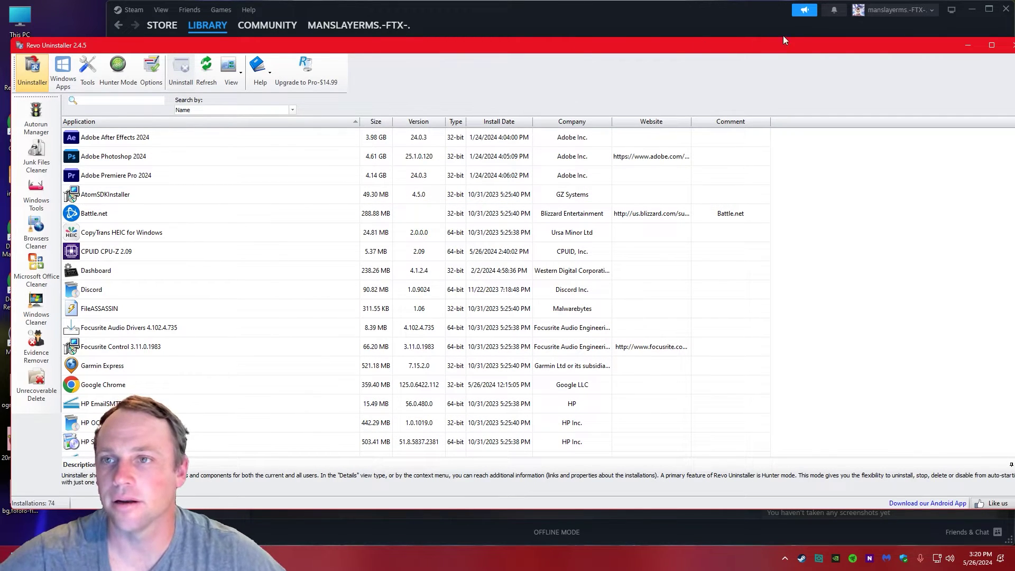
{"action": "left_click_drag", "start_coordinate": [784, 40], "coordinate": [615, 35]}
{"action": "left_click", "coordinate": [845, 41]}
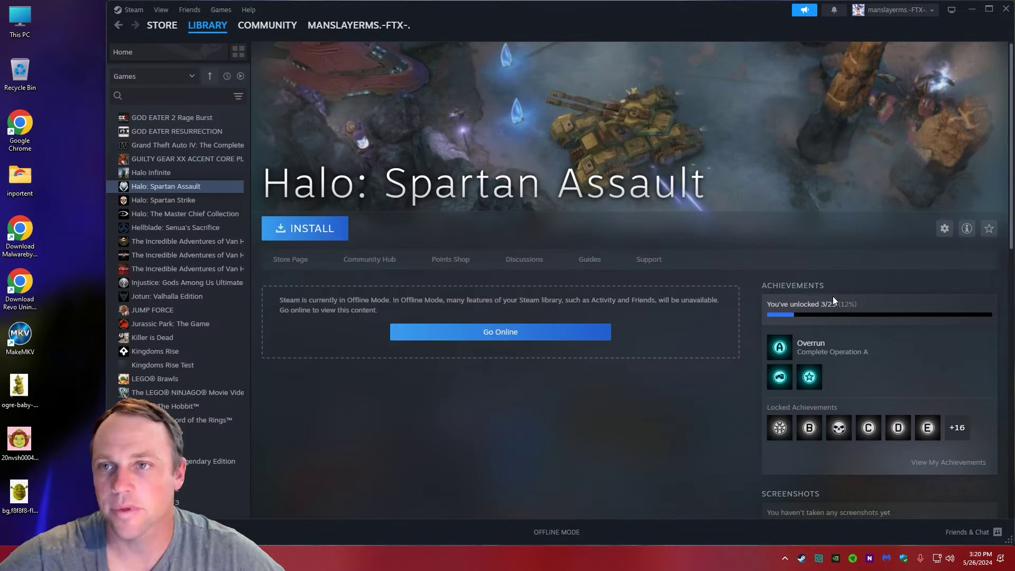
Switch Steam back online and install Halo: Spartan Assault to Games (E:) with a desktop shortcut
{"action": "left_click", "coordinate": [136, 17]}
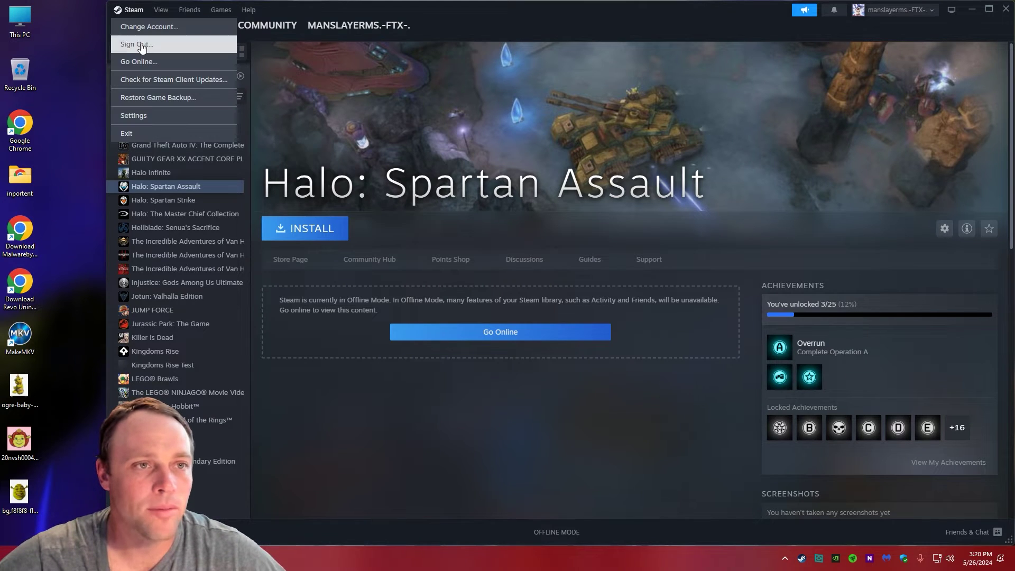
{"action": "left_click", "coordinate": [145, 66]}
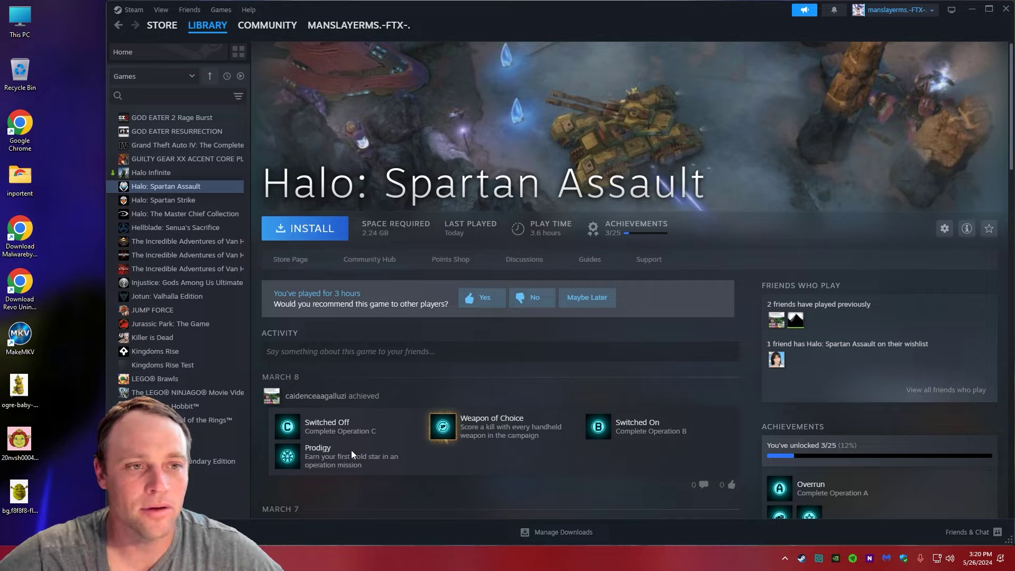
{"action": "left_click", "coordinate": [309, 240]}
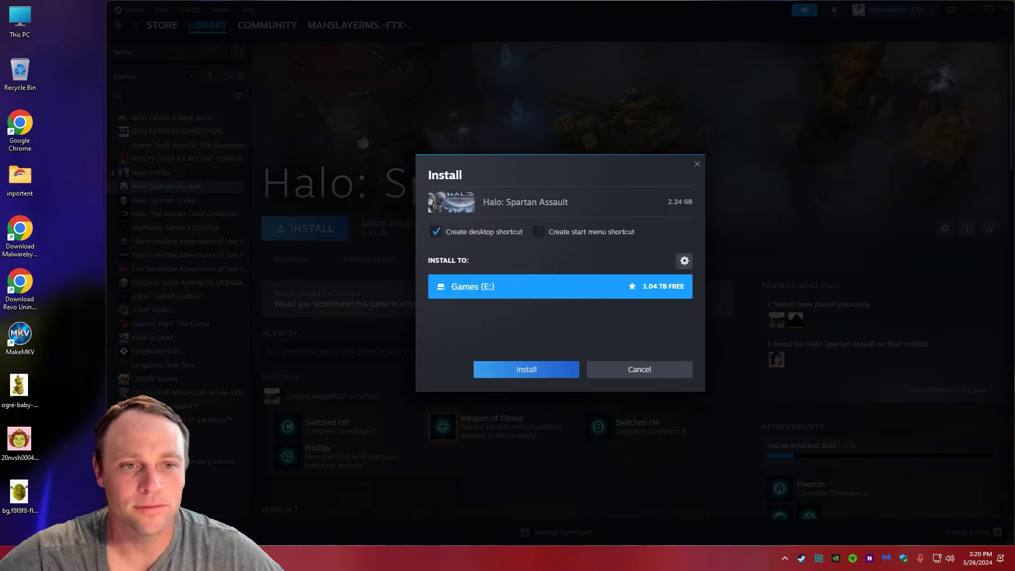
{"action": "left_click", "coordinate": [548, 375]}
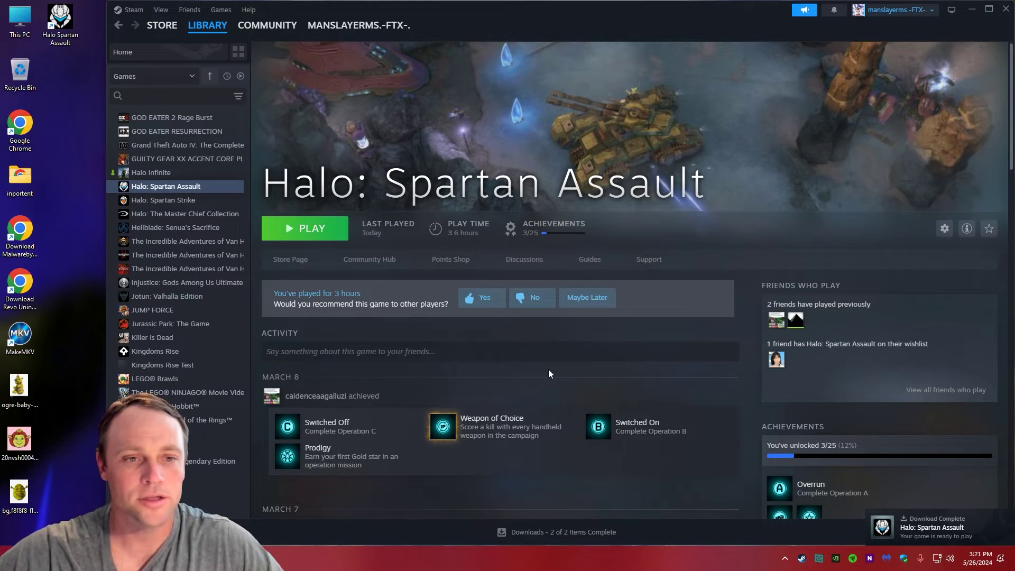
Put Steam into offline mode again with the reinstalled Halo: Spartan Assault in the library
{"action": "left_click", "coordinate": [135, 11]}
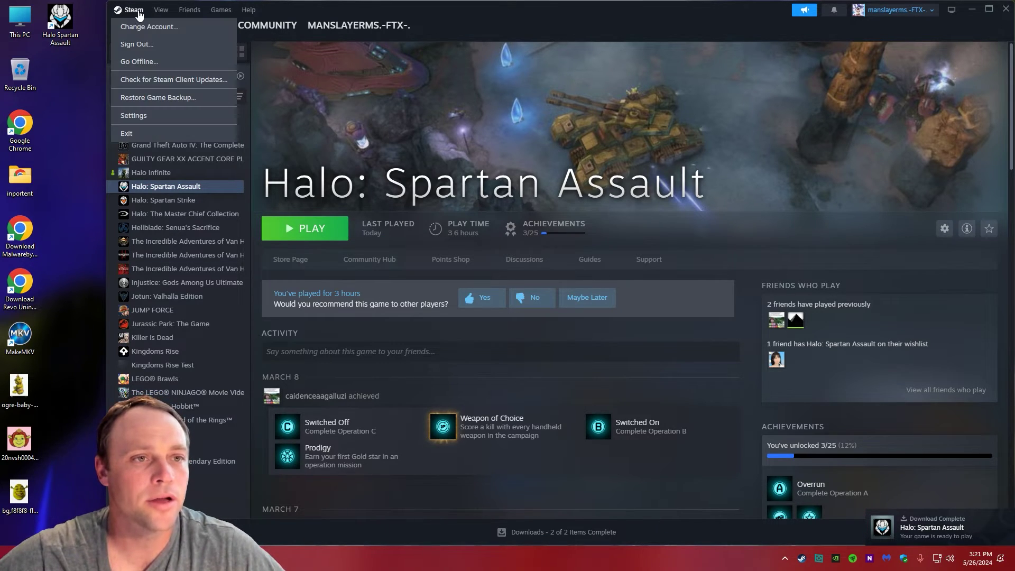
{"action": "left_click", "coordinate": [146, 60]}
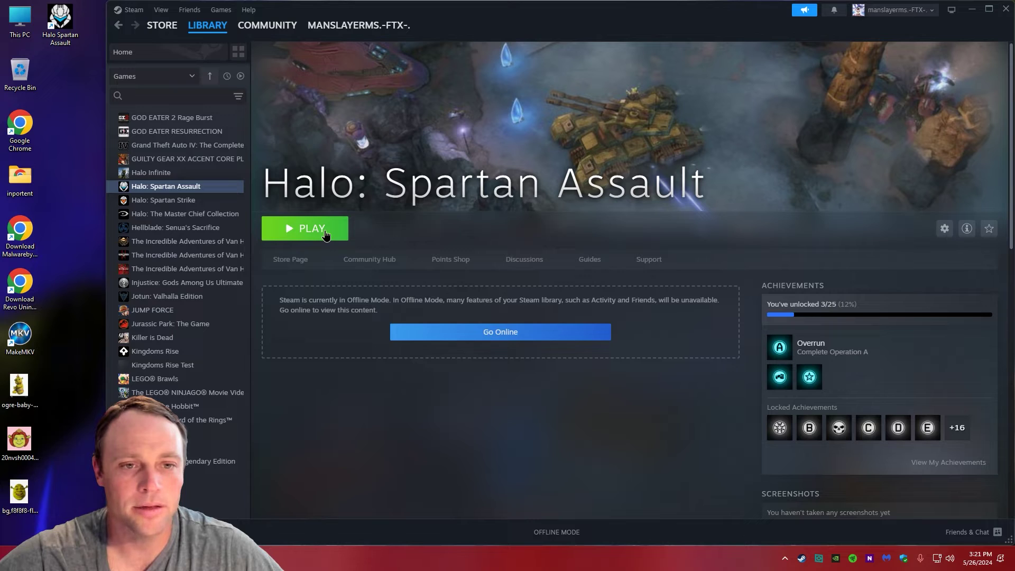
Launch Halo: Spartan Assault in offline mode, then exit the game from its main menu and accept discarding unsaved changes
{"action": "left_click", "coordinate": [326, 235]}
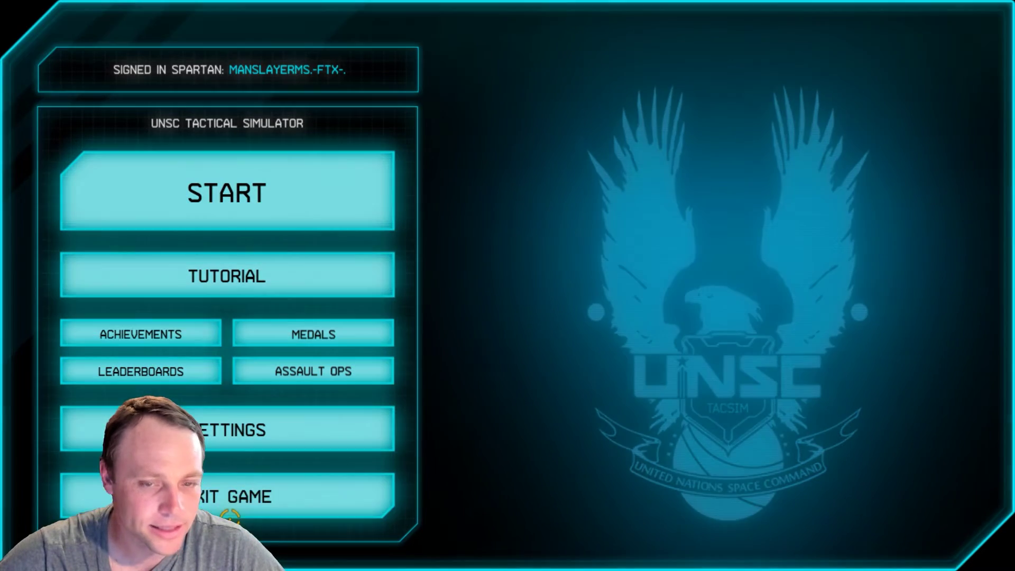
{"action": "left_click", "coordinate": [230, 516]}
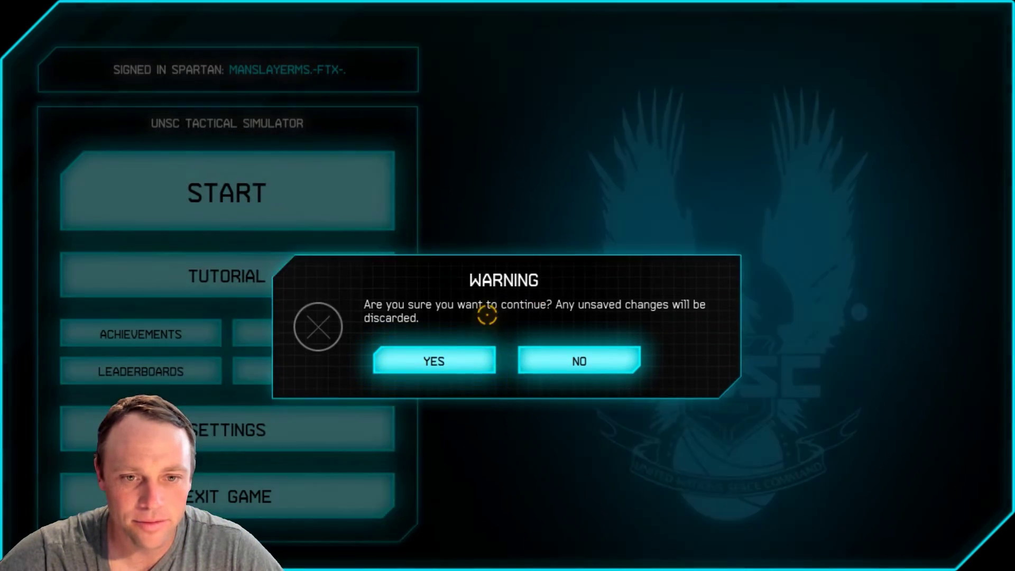
{"action": "left_click", "coordinate": [482, 318]}
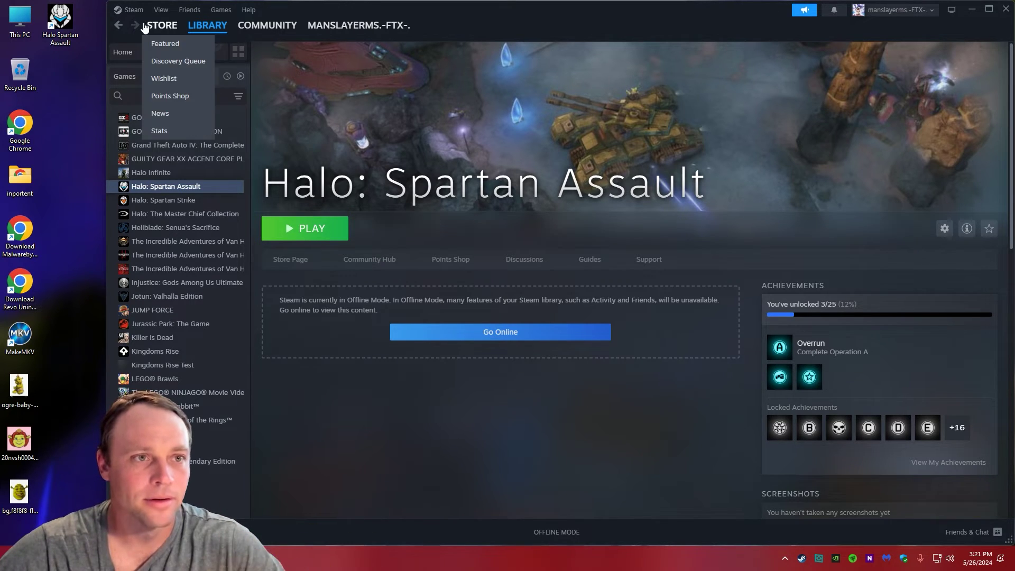
Switch Steam back to online mode and launch Halo: Spartan Assault from the library
{"action": "left_click", "coordinate": [128, 10]}
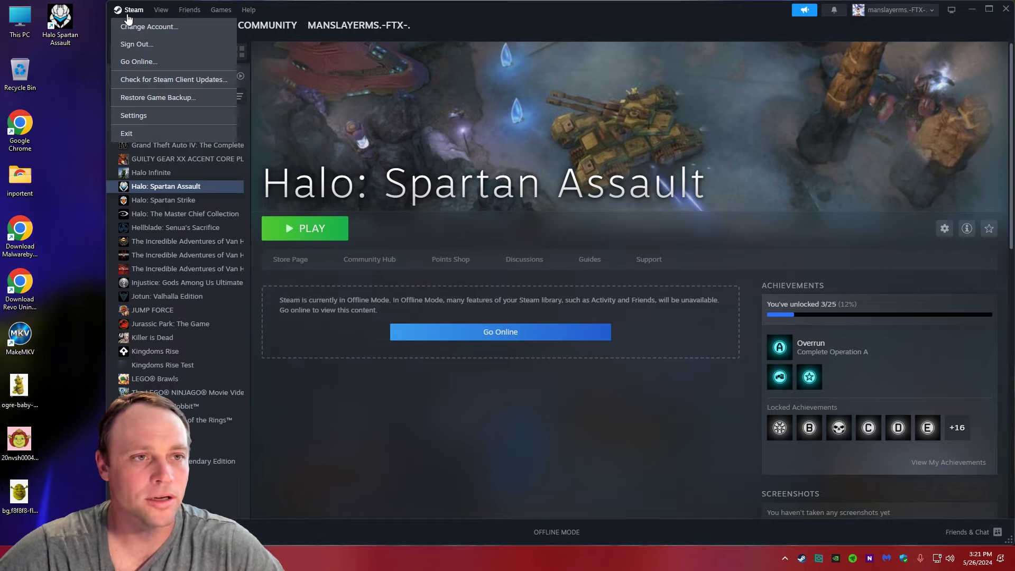
{"action": "left_click", "coordinate": [152, 63]}
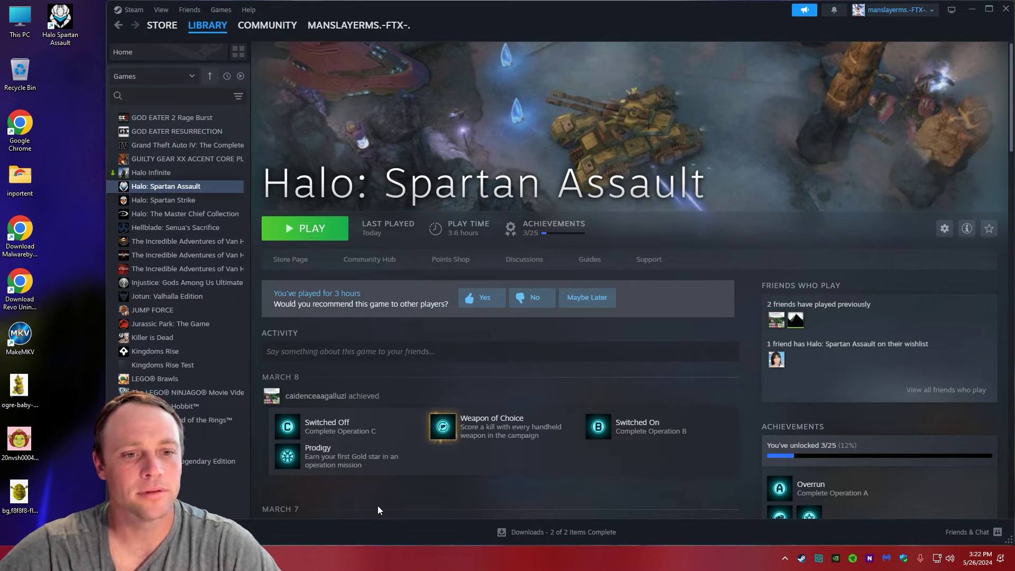
{"action": "left_click", "coordinate": [132, 10]}
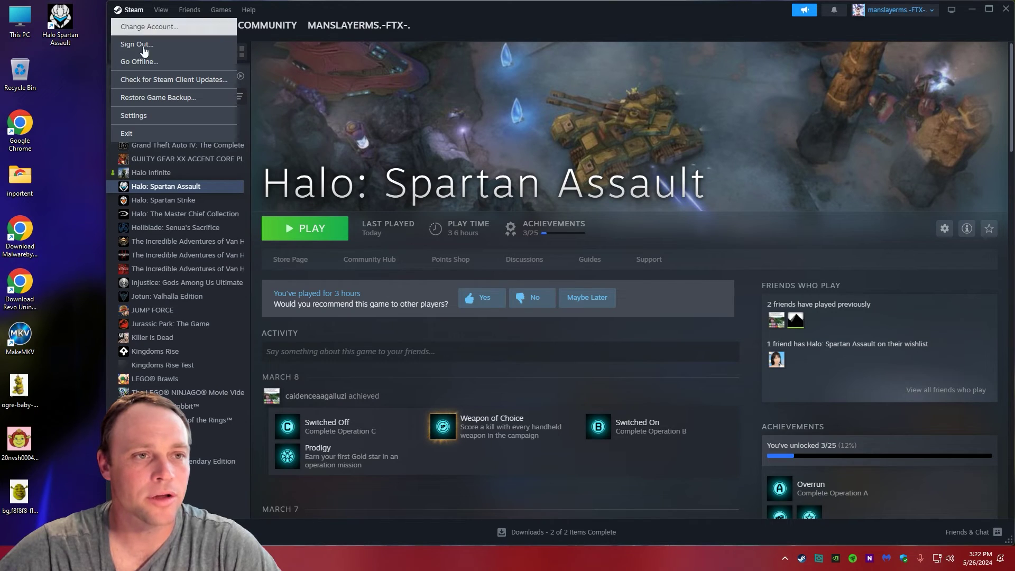
{"action": "left_click", "coordinate": [87, 115]}
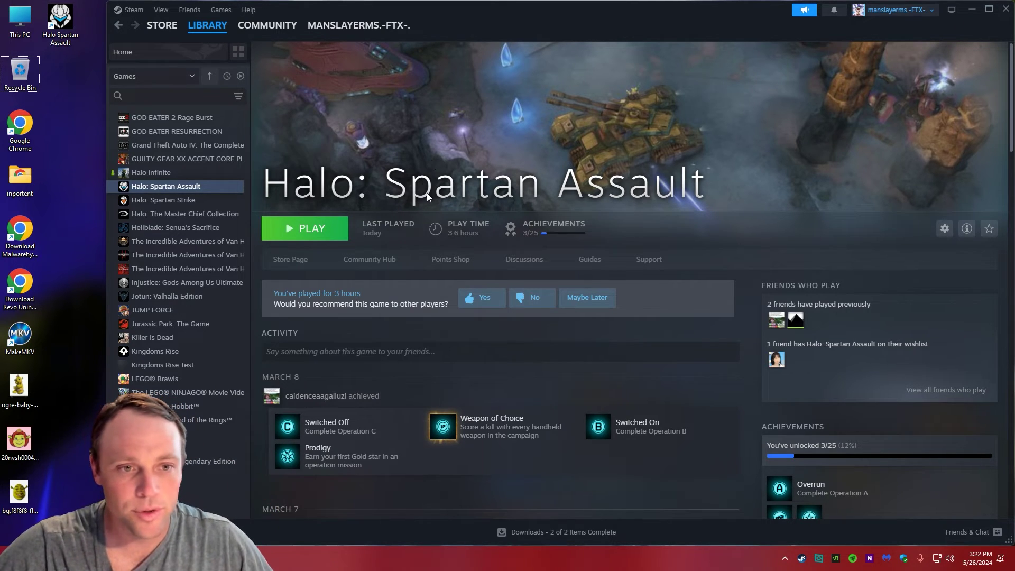
{"action": "left_click", "coordinate": [334, 229]}
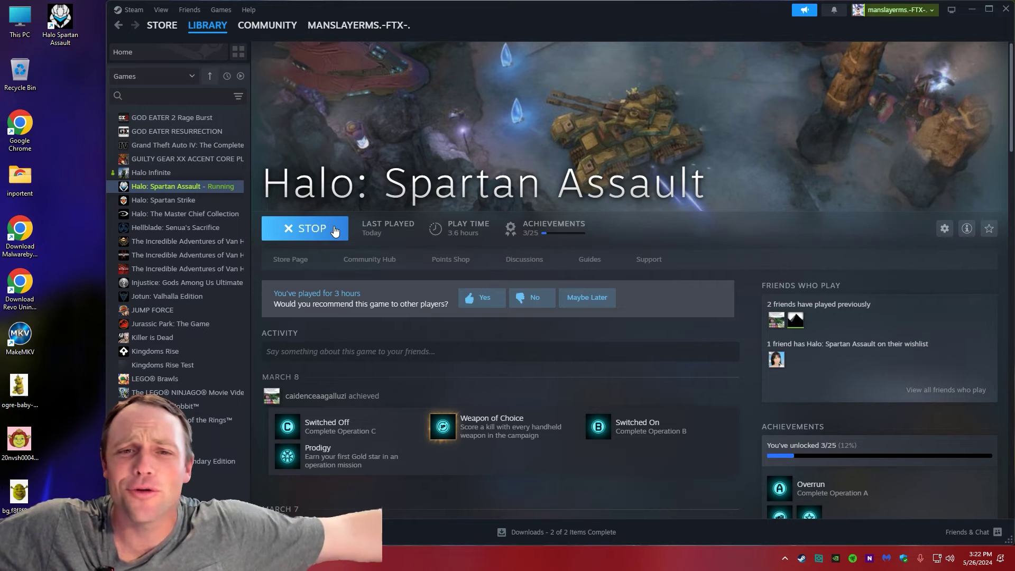